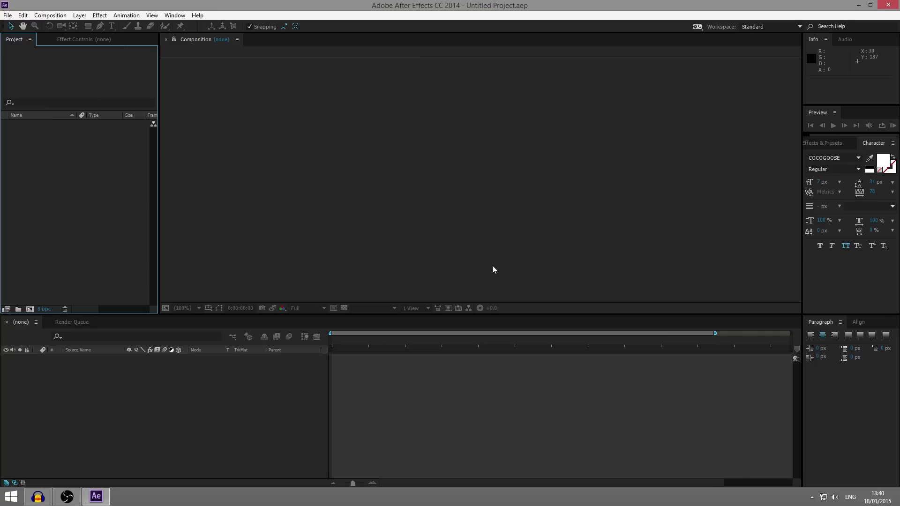
Step: Create a 1920×1080, 60 fps, 1:00 composition named 'Track'
click(54, 16)
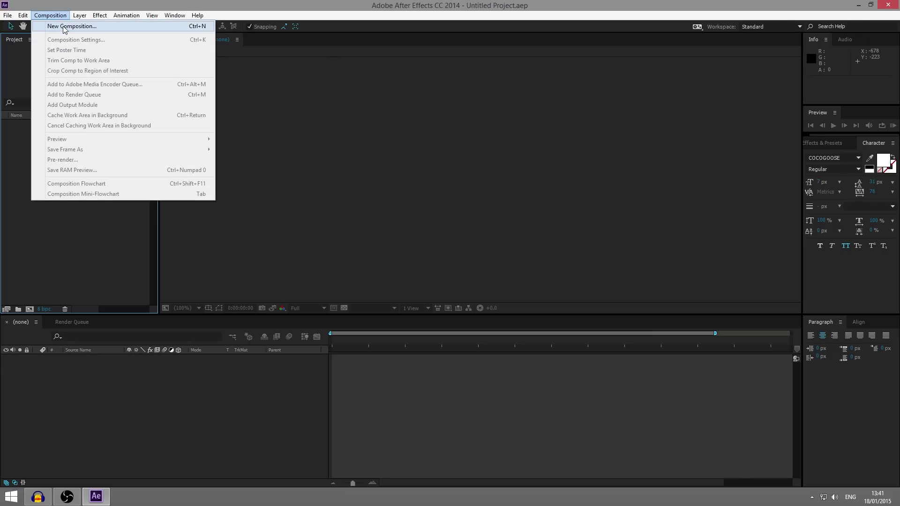
click(65, 27)
text(Track)
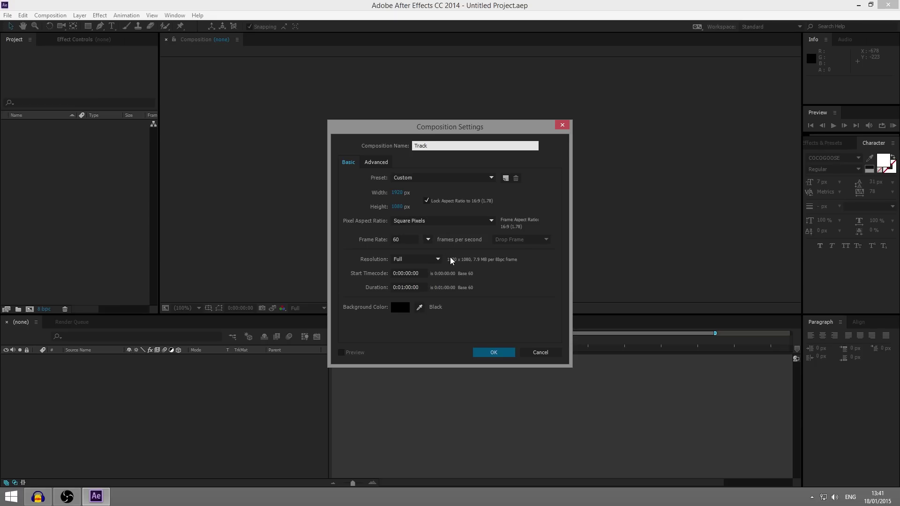
click(494, 352)
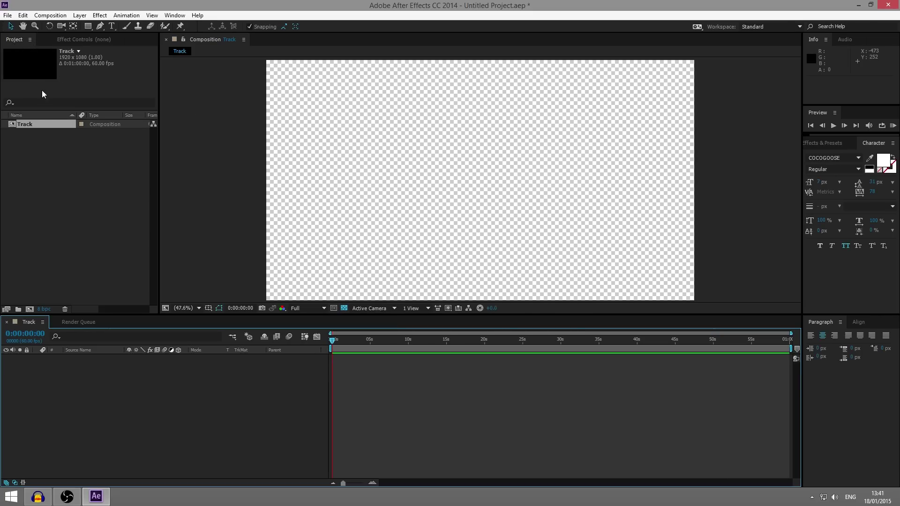
Step: Import the csgo AVI from the Recordings folder, accepting the default footage interpretation
double_click(115, 187)
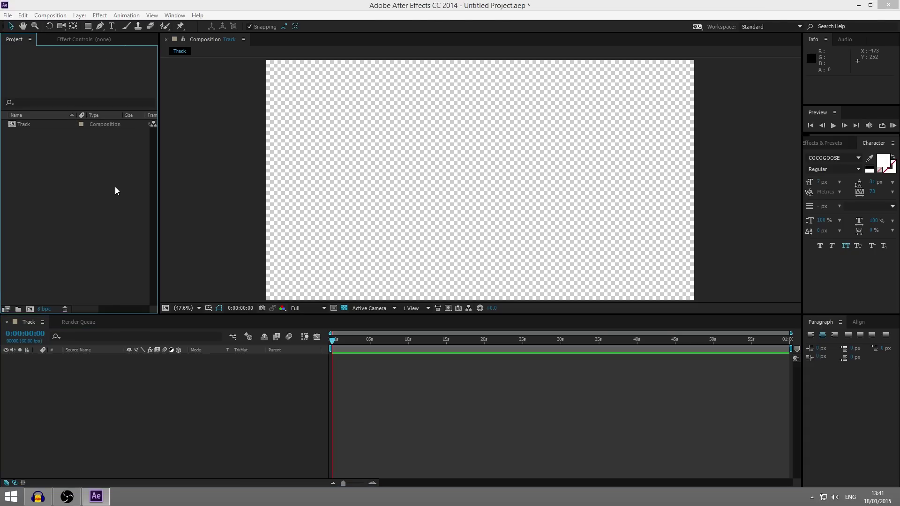
click(89, 107)
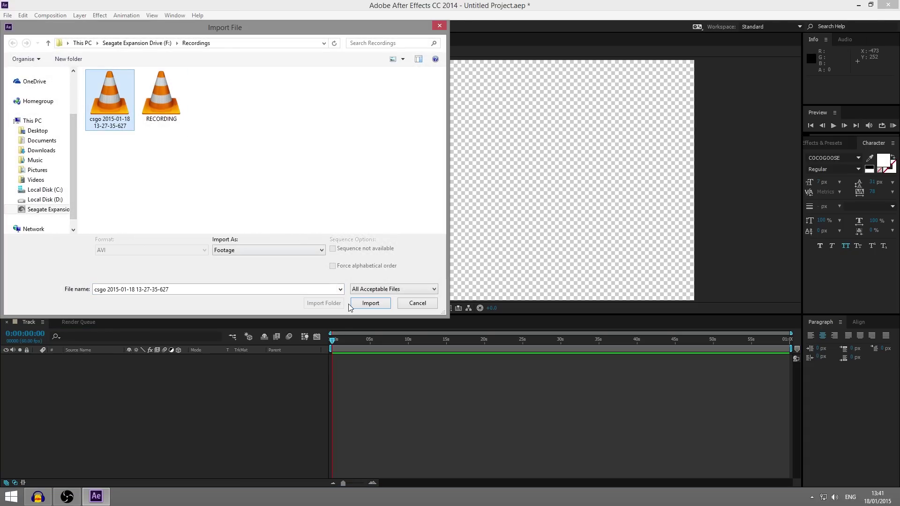
click(371, 304)
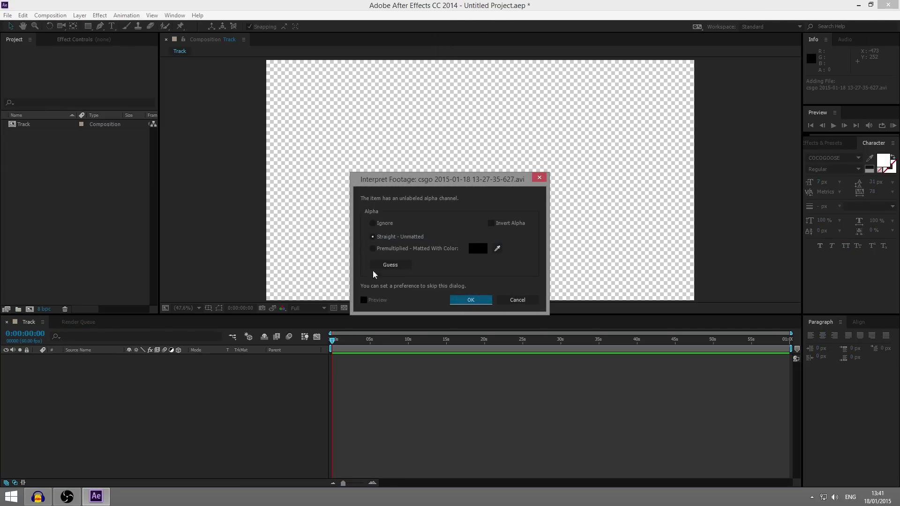
click(469, 301)
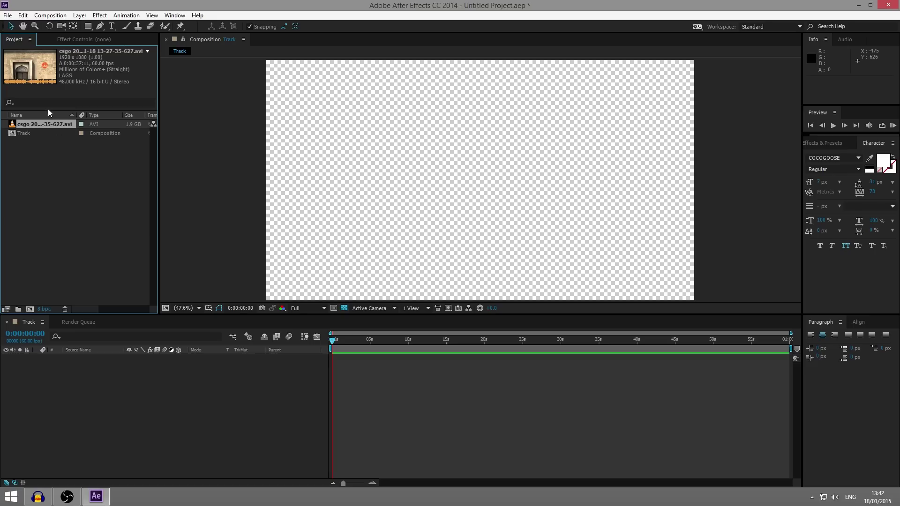
Step: Drop the csgo clip into the Track timeline and scrub through it to preview
drag(63, 122, 158, 395)
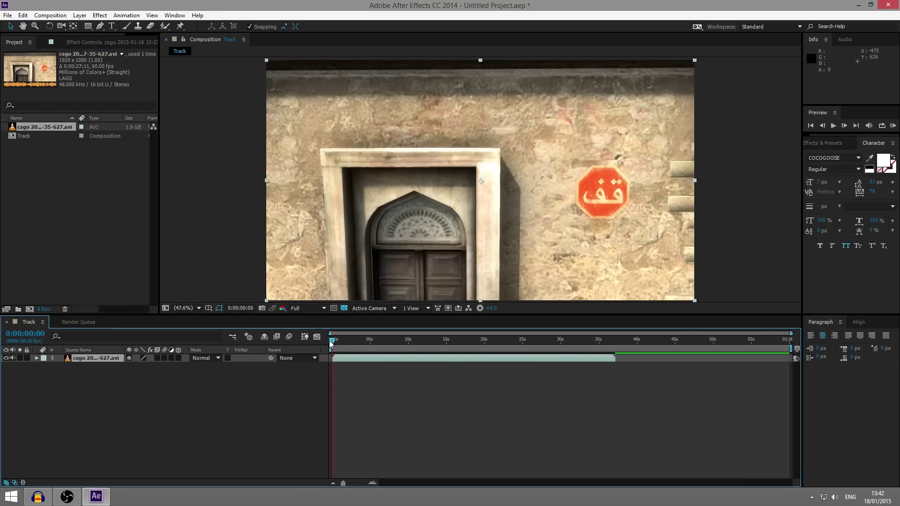
drag(330, 344, 348, 338)
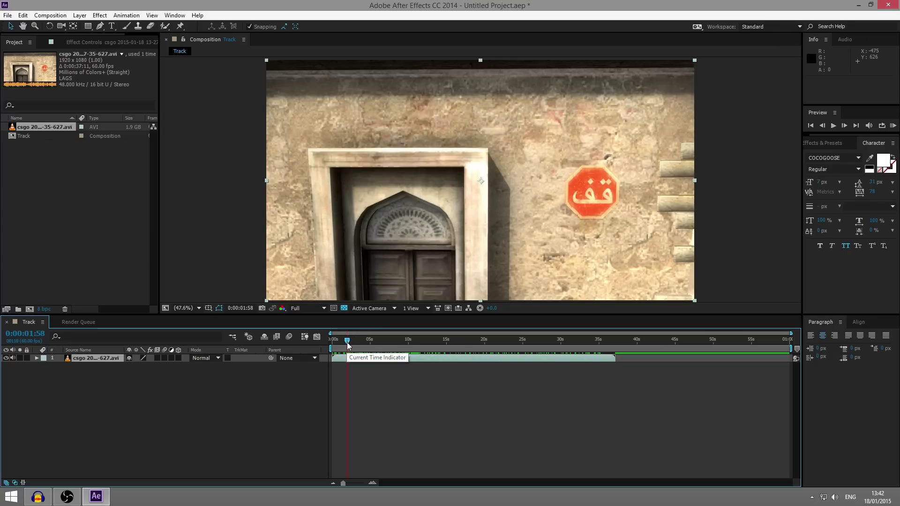
drag(348, 340, 529, 351)
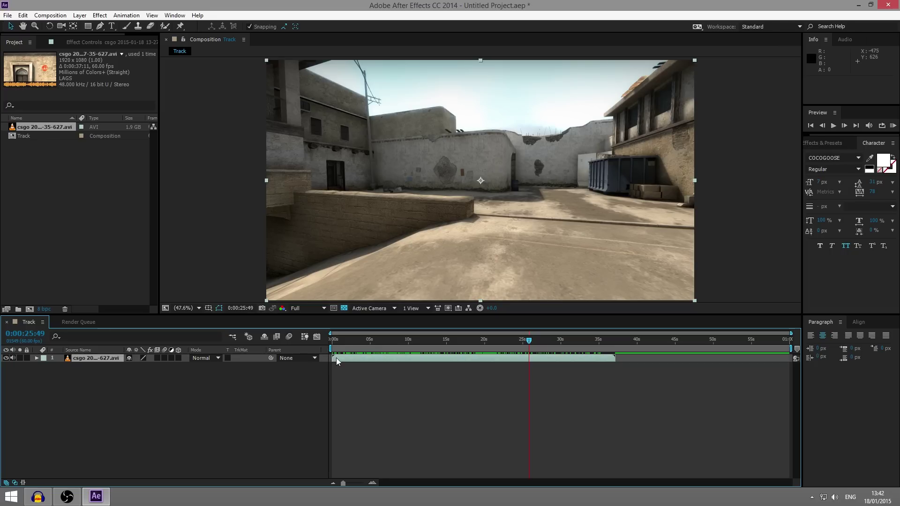
Step: Trim the csgo layer to about 7 seconds and end the work area at 0:00:06:57
drag(333, 358, 353, 356)
click(530, 342)
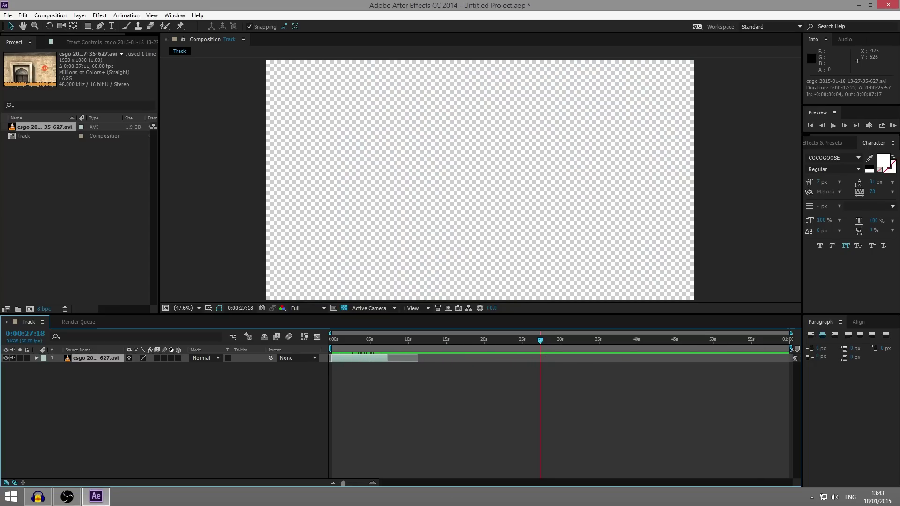
drag(789, 350, 351, 355)
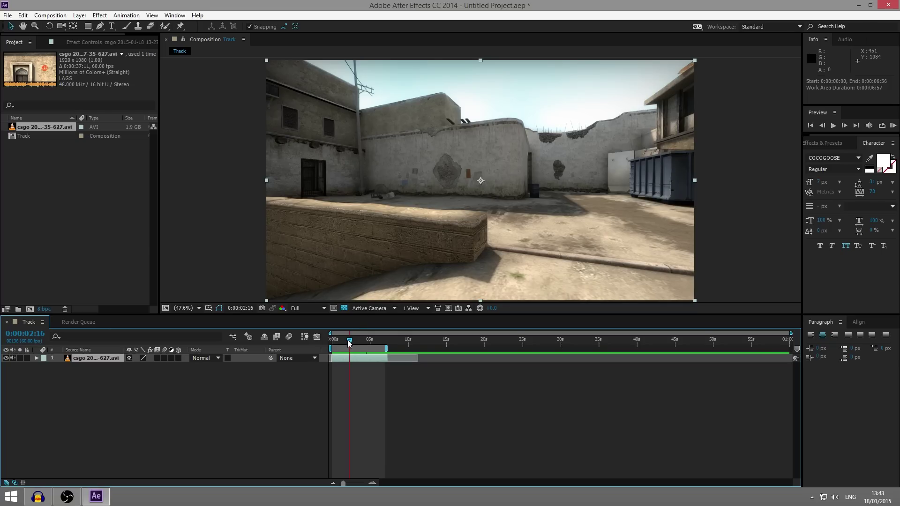
mouse_move(352, 341)
mouse_down()
mouse_move(390, 339)
mouse_move(356, 341)
mouse_up()
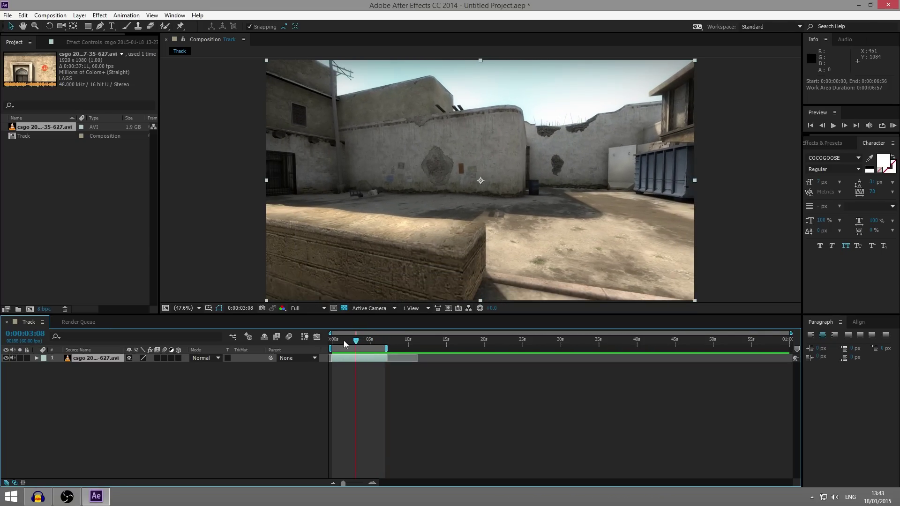
Step: Apply Perspective > 3D Camera Tracker to the csgo clip and let the solve finish
click(99, 15)
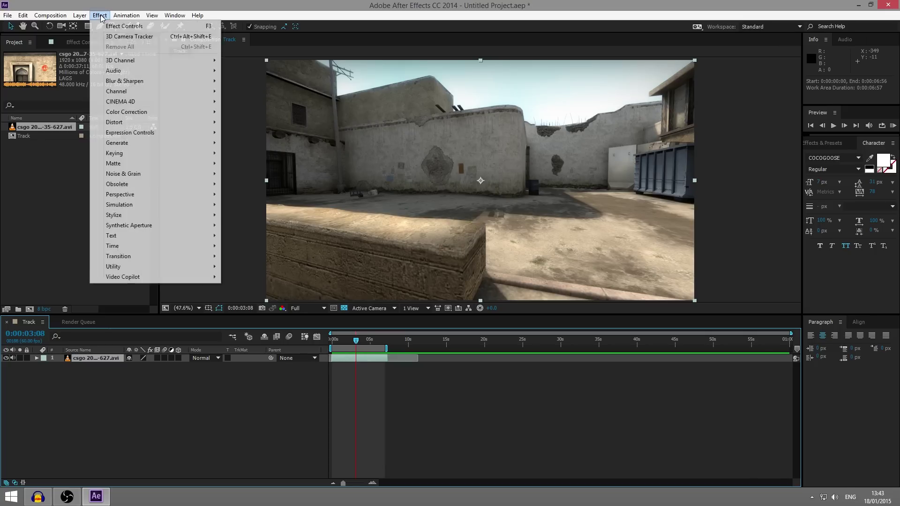
mouse_move(178, 197)
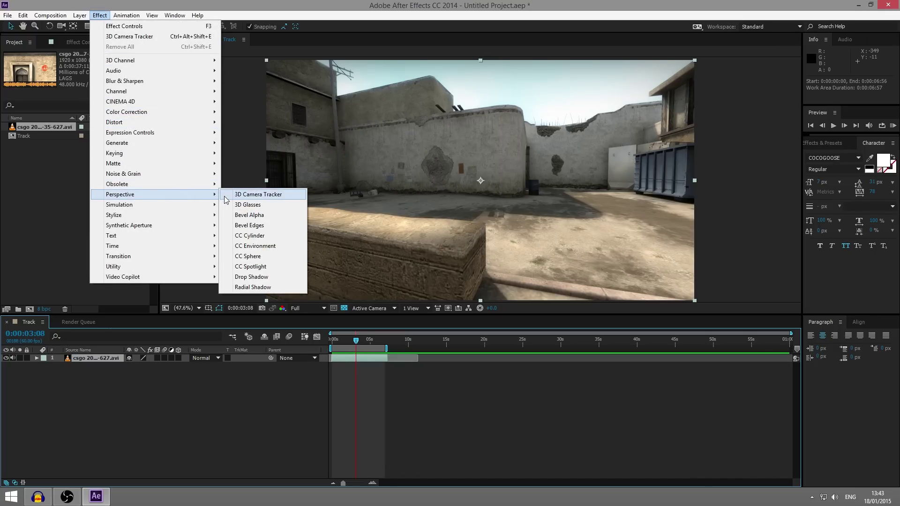
click(244, 194)
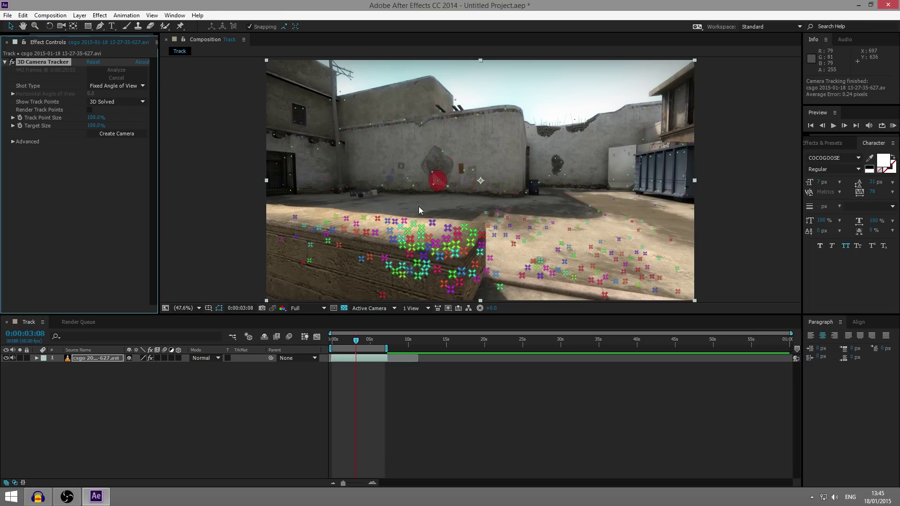
Step: At the clip start, create a text layer and camera on a tracked back-wall point
click(356, 341)
mouse_move(356, 341)
mouse_down()
mouse_move(327, 342)
mouse_move(388, 342)
mouse_move(333, 341)
mouse_move(353, 342)
mouse_up()
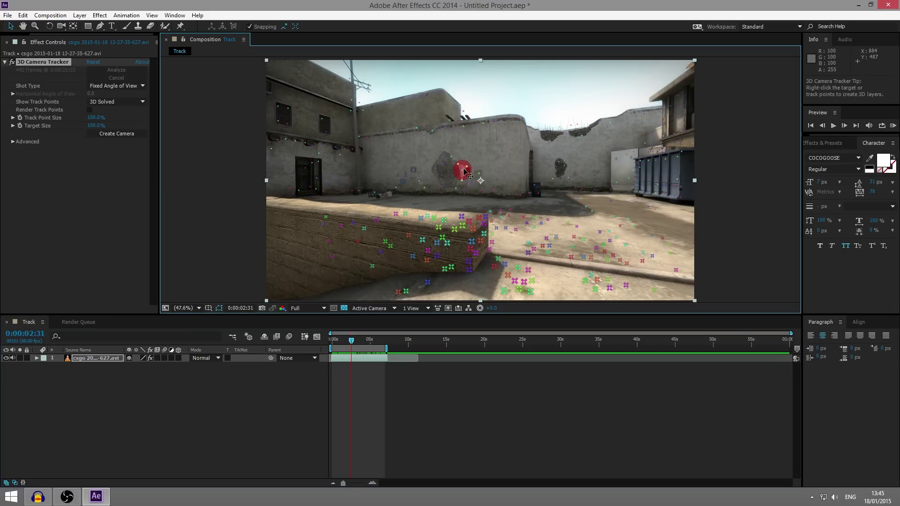
click(464, 179)
right_click(463, 173)
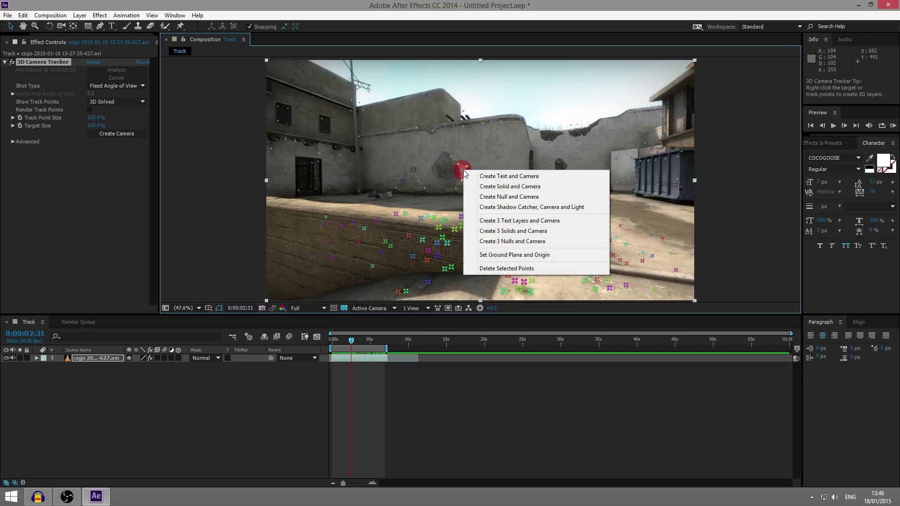
click(490, 178)
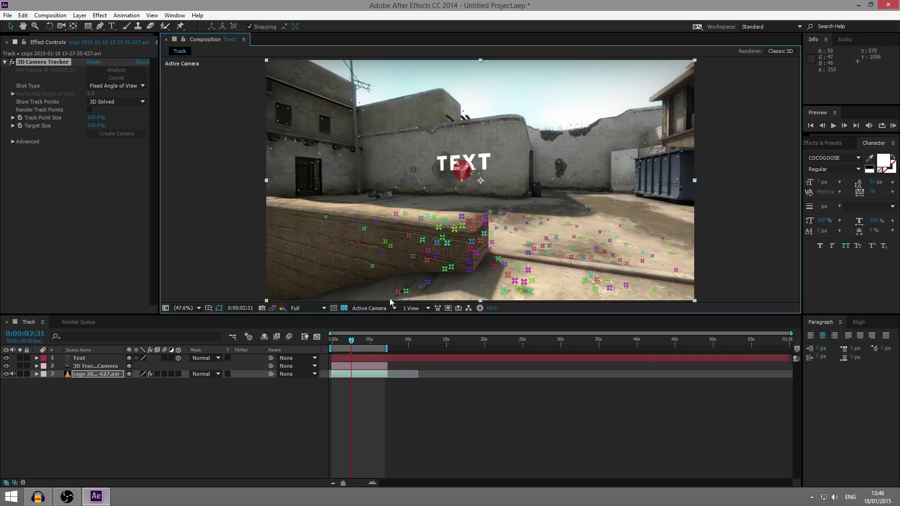
click(359, 358)
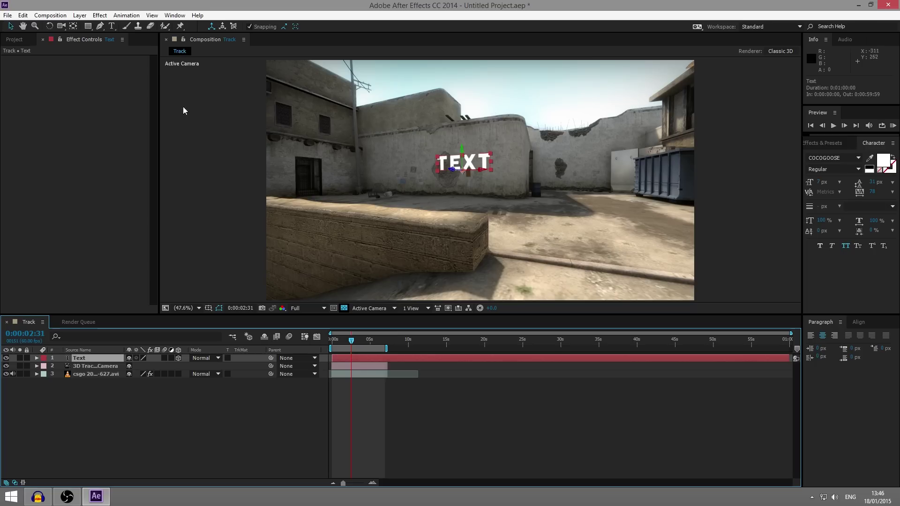
Step: Replace 'TEXT' with 'THE EDITOR EP1', moving 'EP1' onto a second line
click(112, 27)
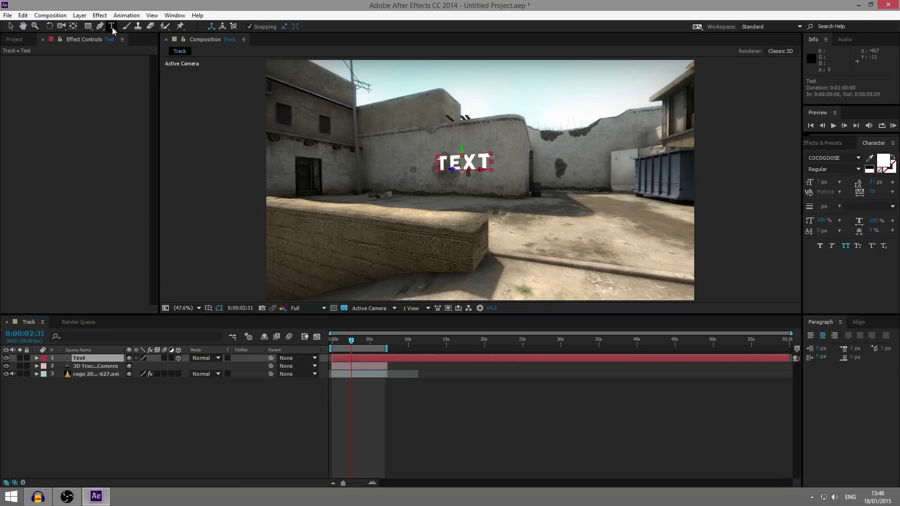
click(479, 164)
drag(487, 165, 420, 169)
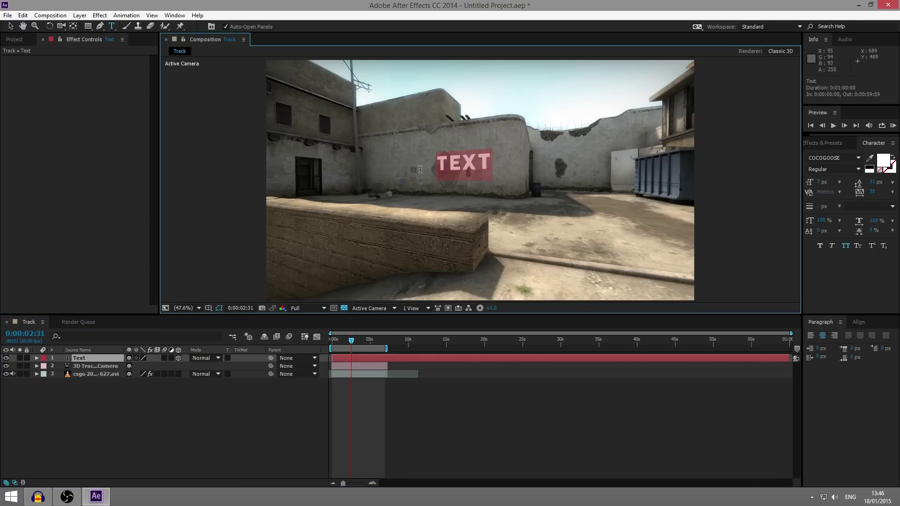
text(THE EDI)
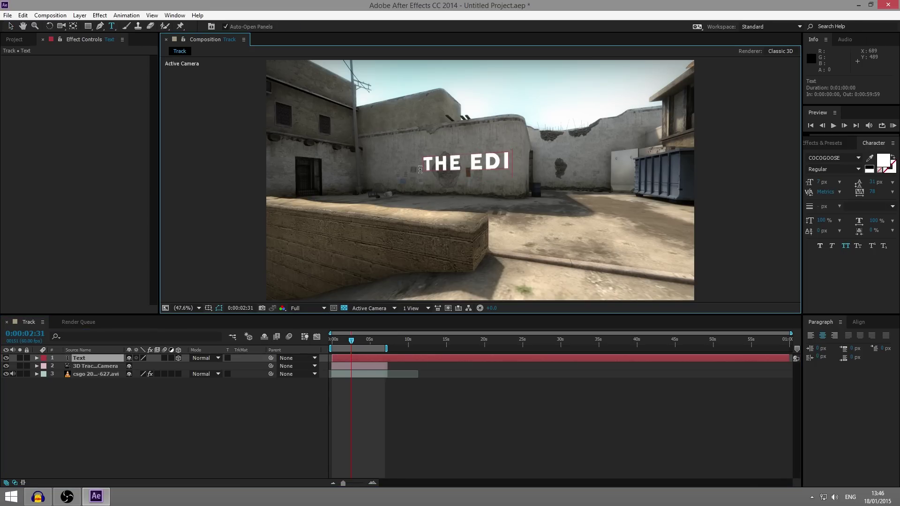
text(TOR E)
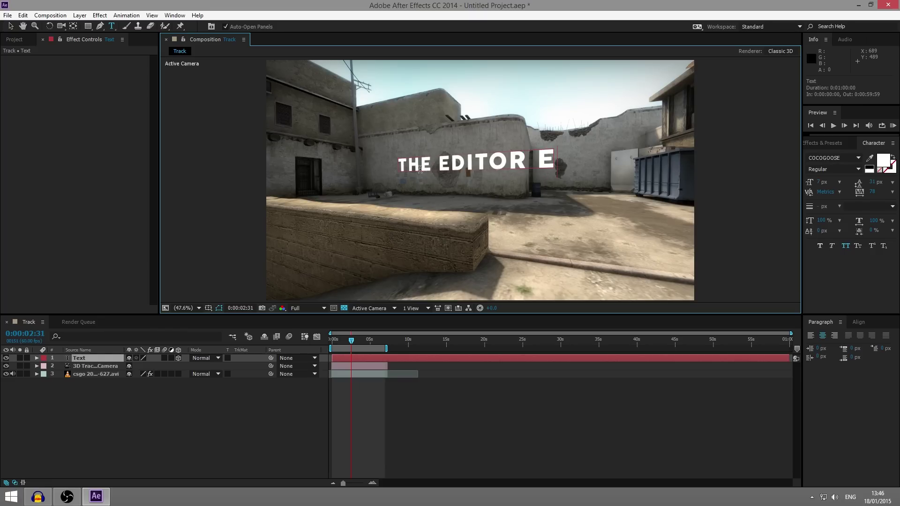
text(P1)
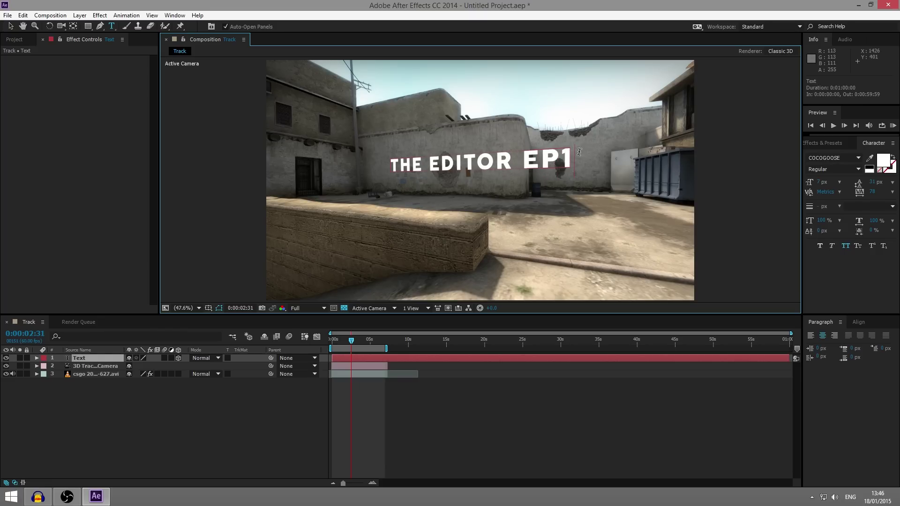
drag(570, 153, 505, 161)
click(535, 163)
key(Return)
drag(490, 257, 448, 241)
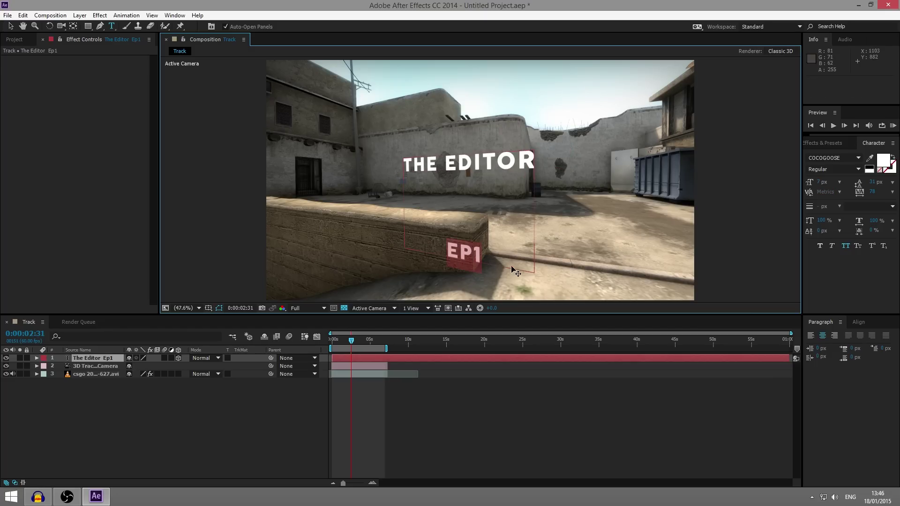
Step: Shrink the title's font size and set 4 px leading so EP1 sits under THE EDITOR
drag(873, 182, 861, 182)
click(497, 178)
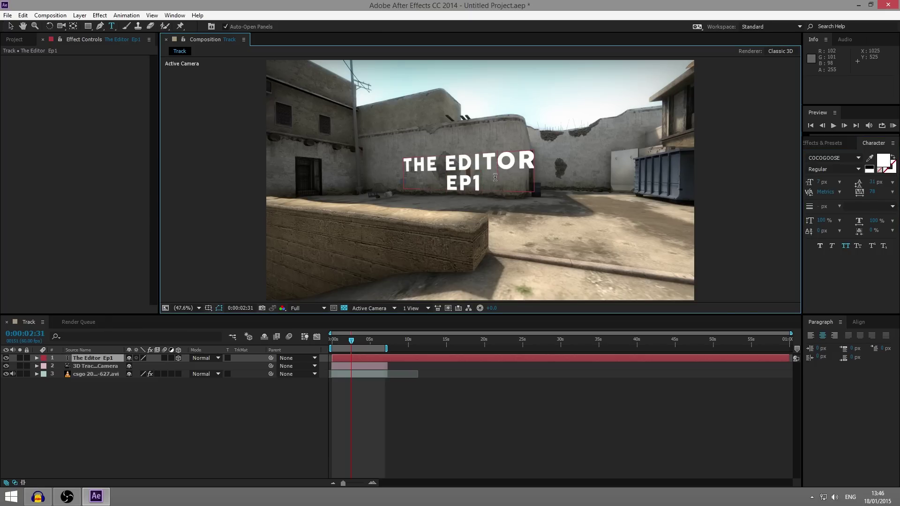
drag(496, 178, 437, 169)
drag(486, 185, 399, 167)
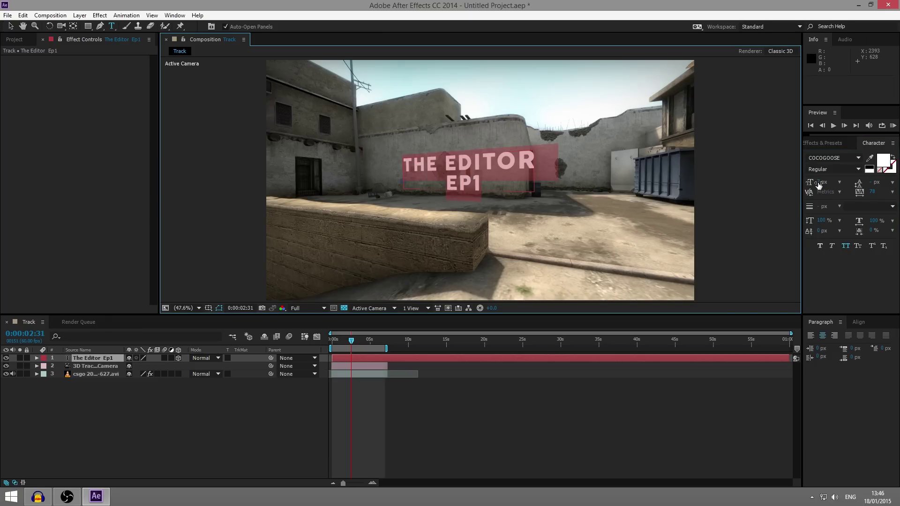
mouse_move(819, 185)
mouse_down()
mouse_move(811, 184)
mouse_move(828, 182)
mouse_up()
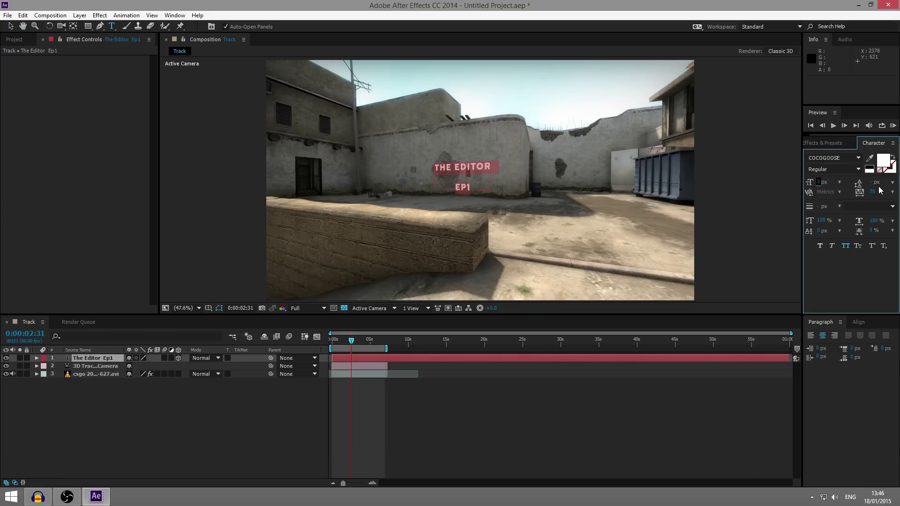
key(Down)
key(shift+Home)
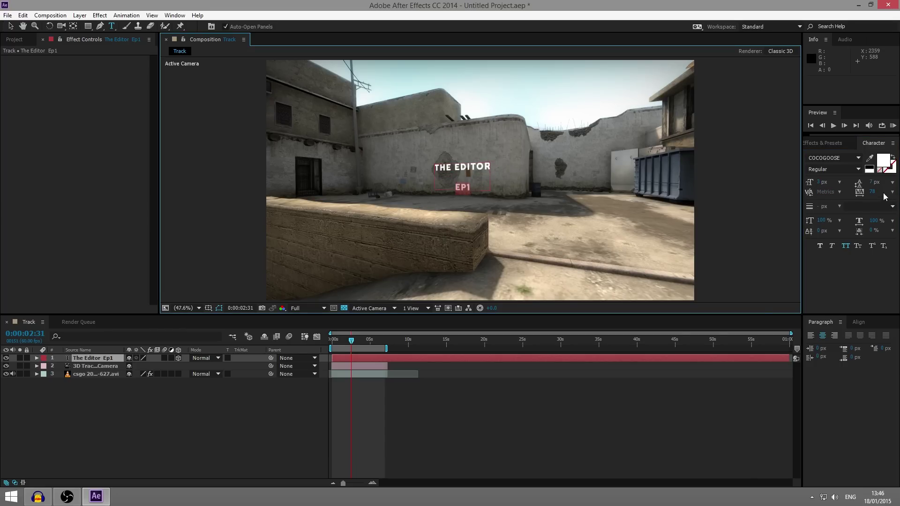
drag(873, 185, 868, 184)
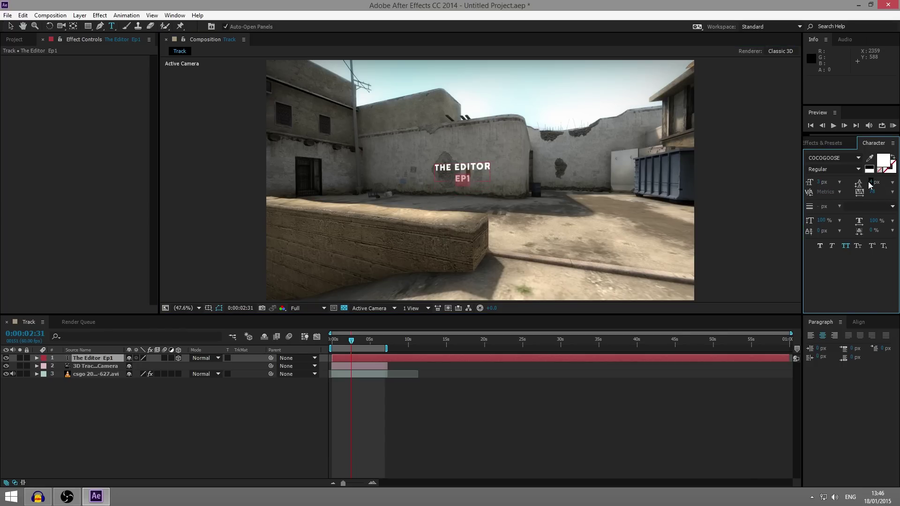
click(491, 395)
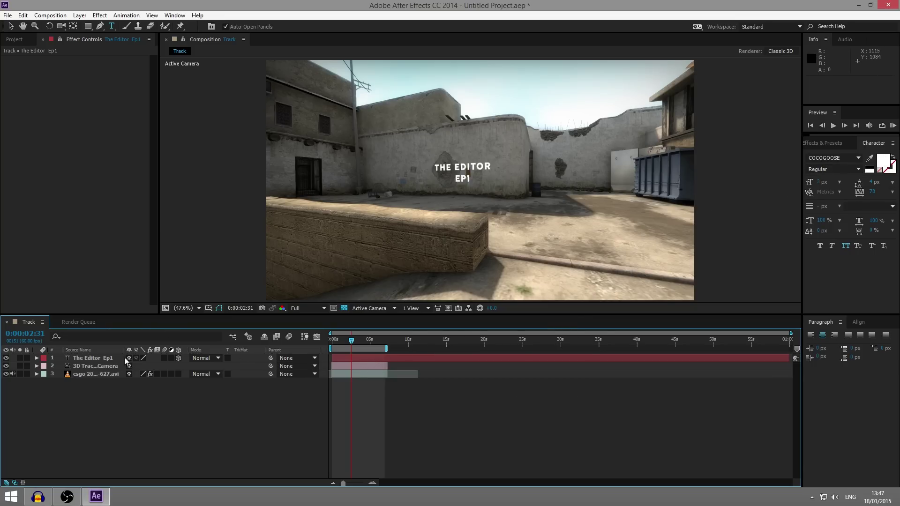
click(36, 359)
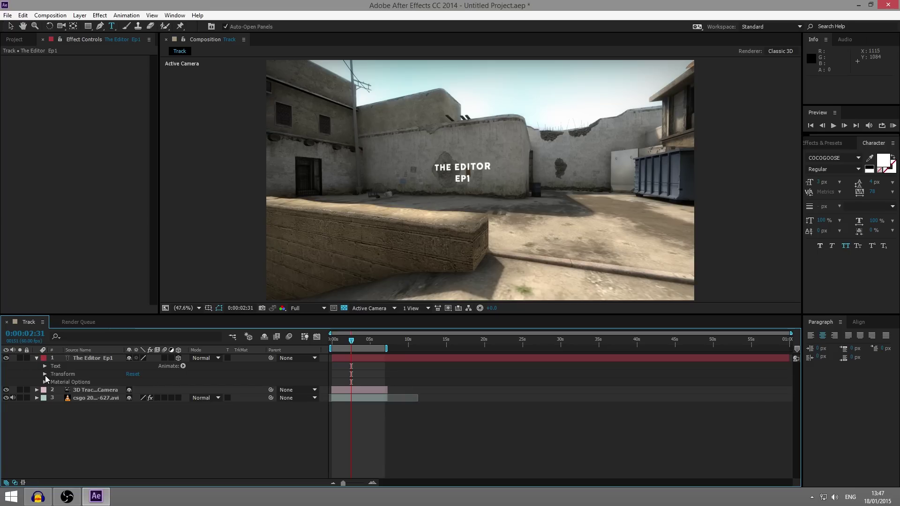
click(45, 375)
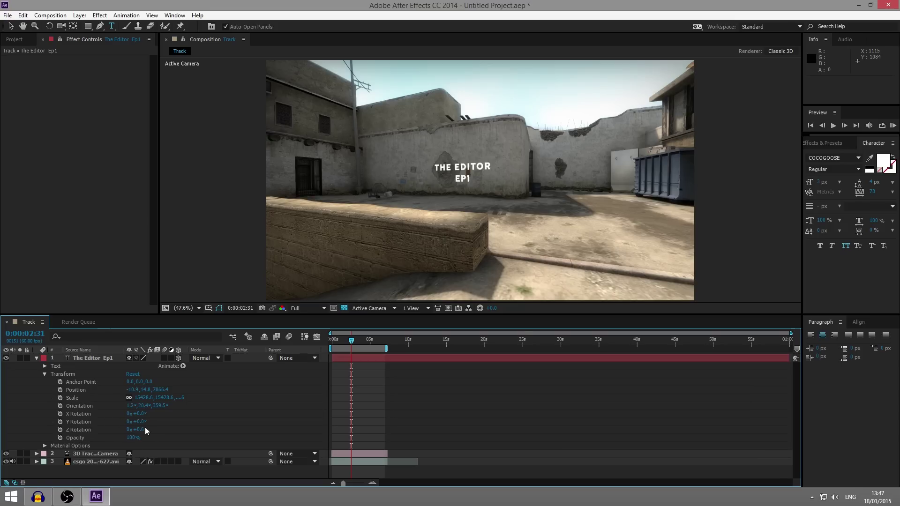
drag(145, 428, 323, 420)
key(ctrl+z)
drag(140, 422, 253, 387)
click(145, 422)
text(0)
key(Return)
key(ctrl+z)
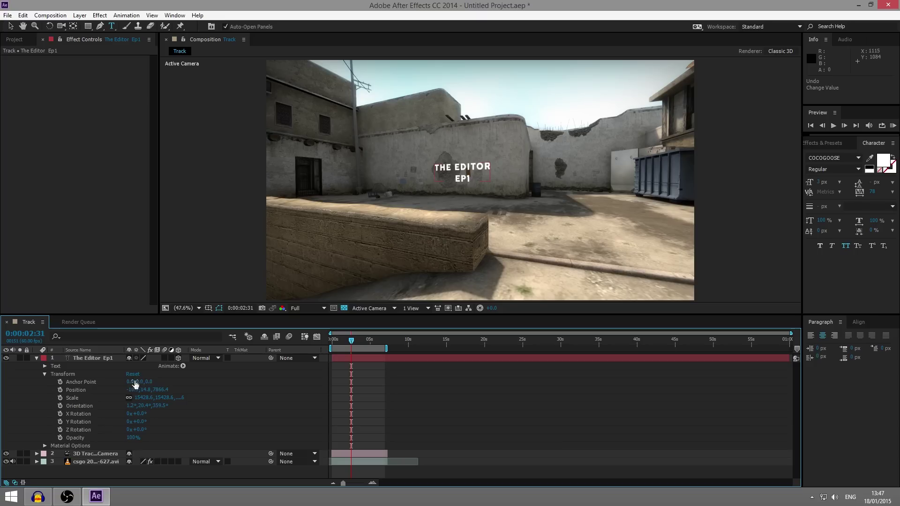
click(36, 359)
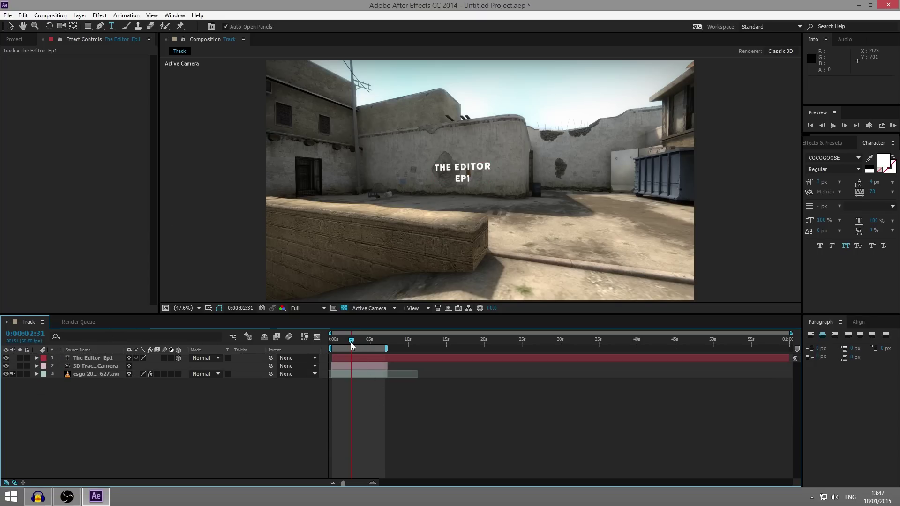
Step: Scrub back and forth through the clip to confirm the title stays pinned to the wall
drag(353, 345, 389, 352)
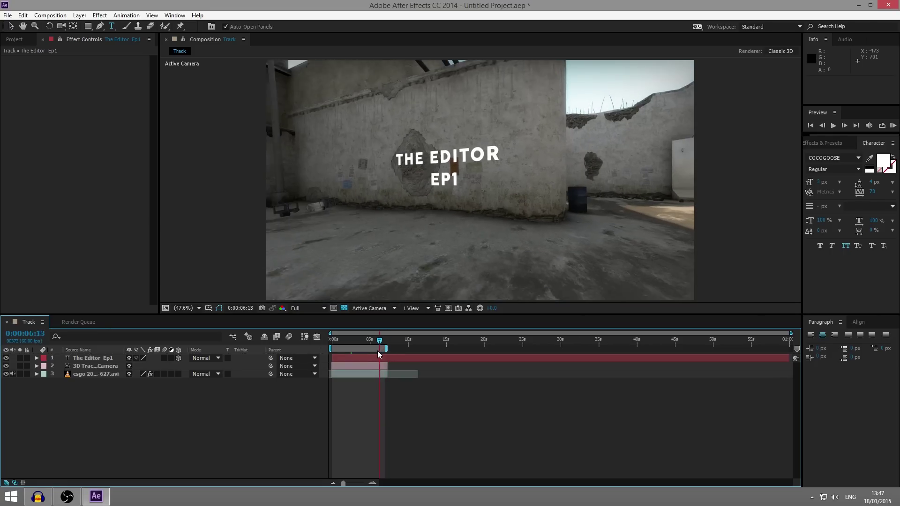
drag(378, 351, 330, 354)
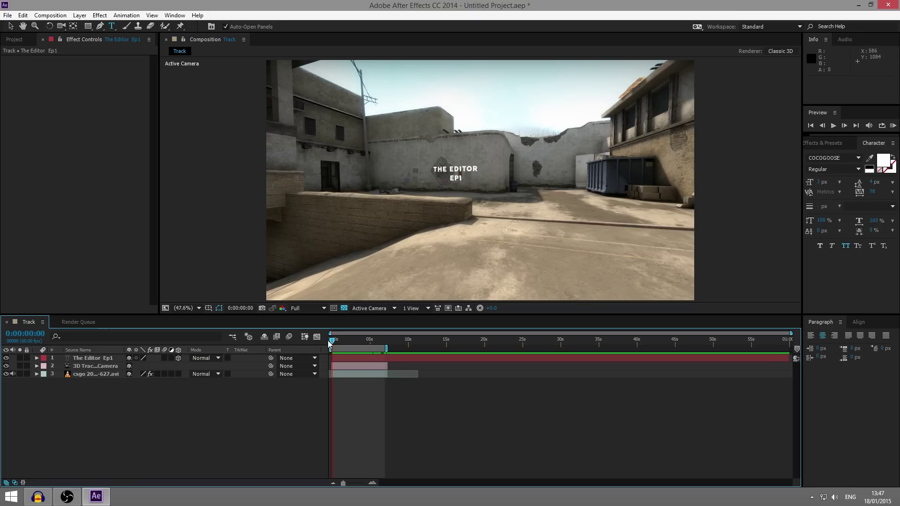
drag(333, 344, 341, 344)
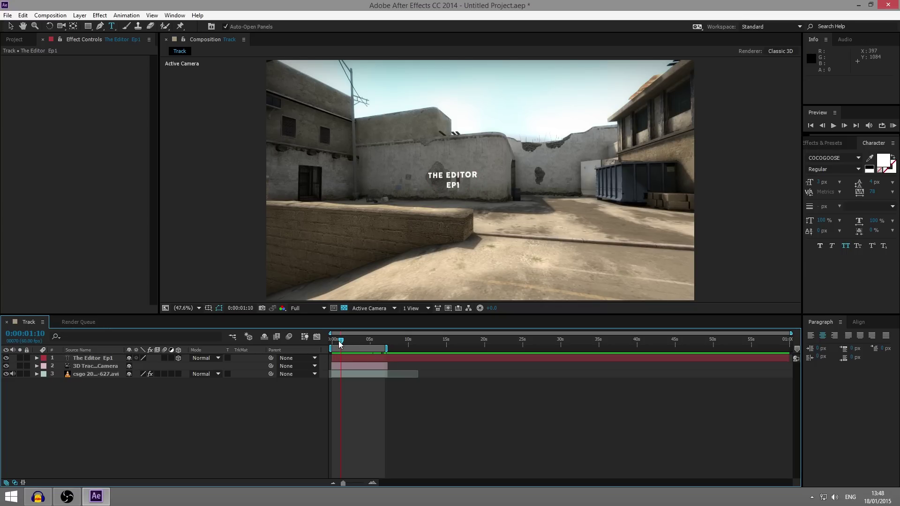
drag(341, 343, 373, 348)
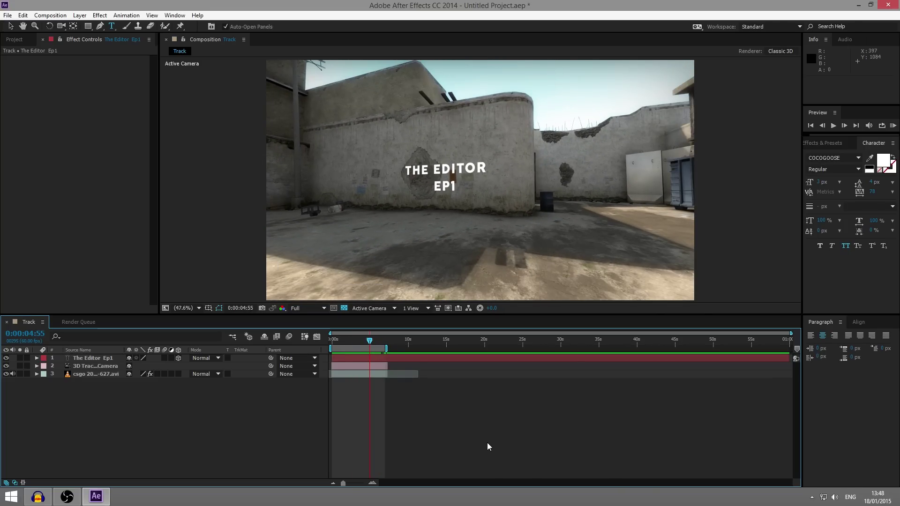
key(ctrl+m)
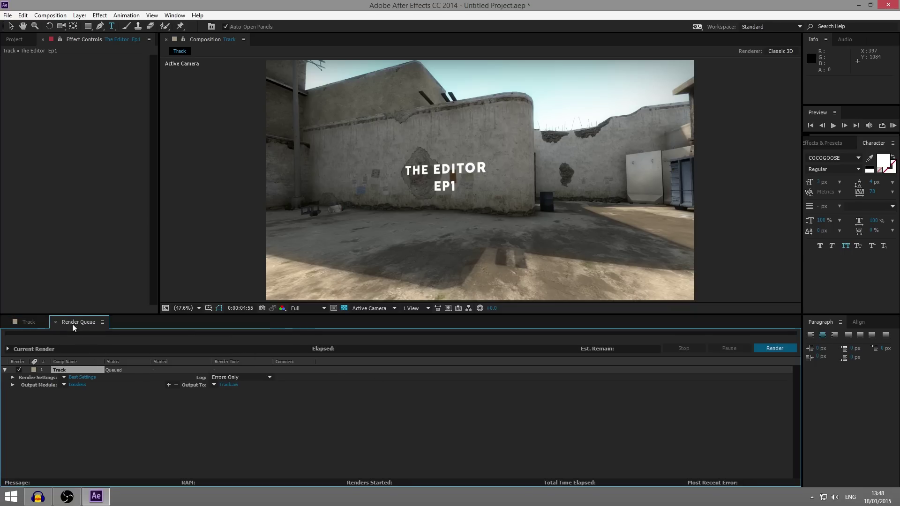